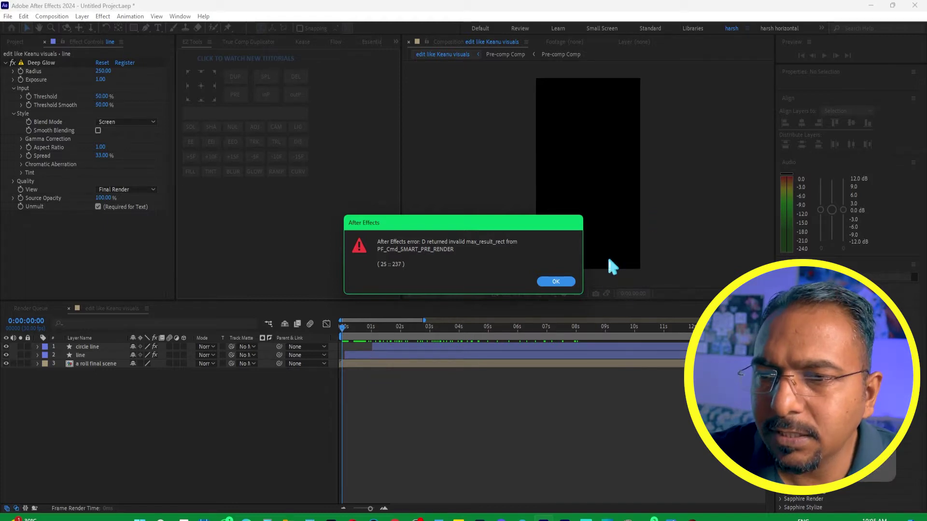
Dismiss the Deep Glow smart pre-render error dialog both times it appears.
left_click(555, 281)
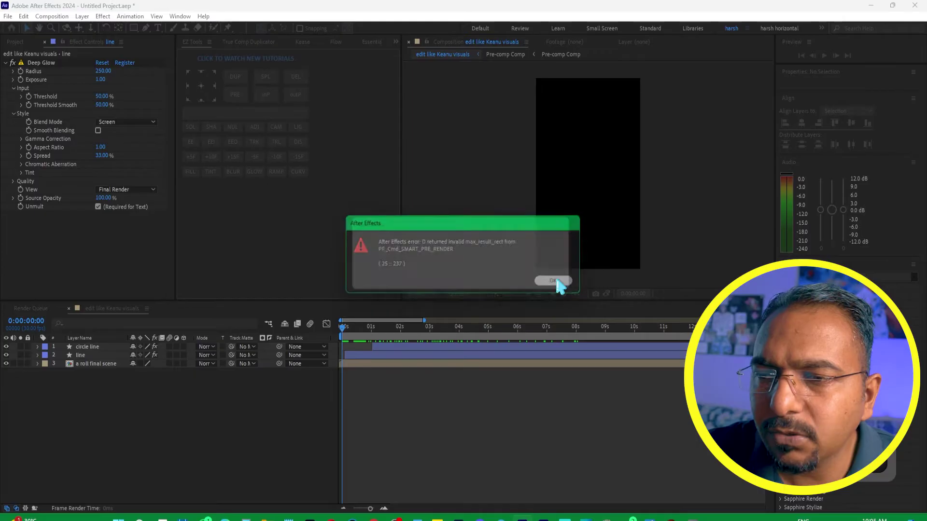
left_click(555, 280)
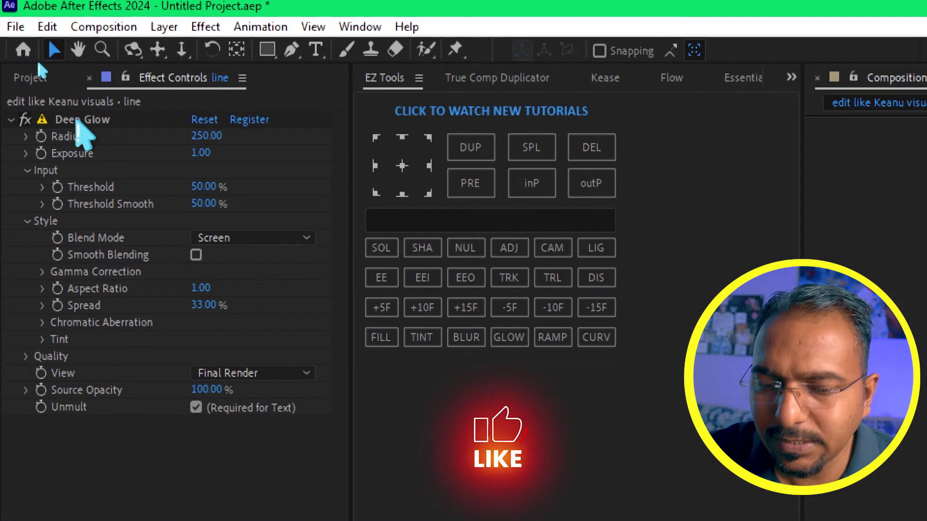
Select Deep Glow on the line layer, briefly preview playback, and return to the first frame.
left_click(72, 120)
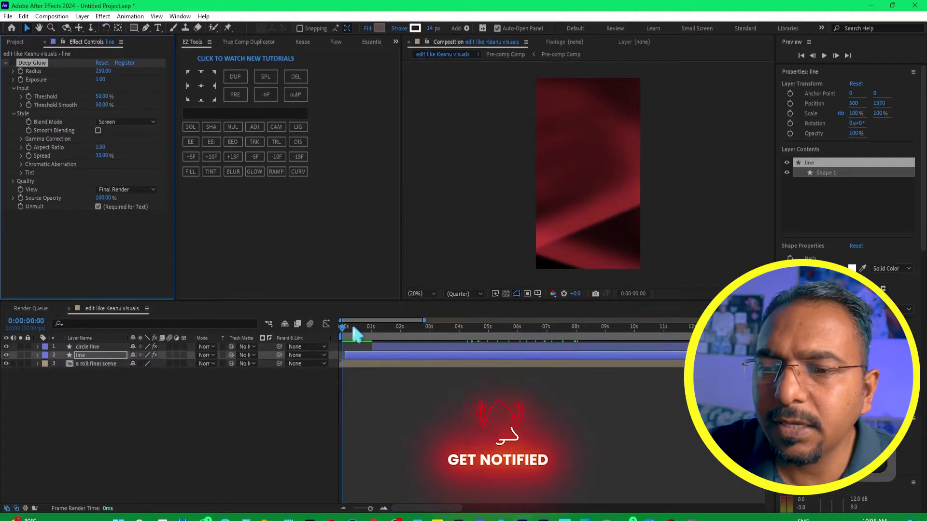
key("space")
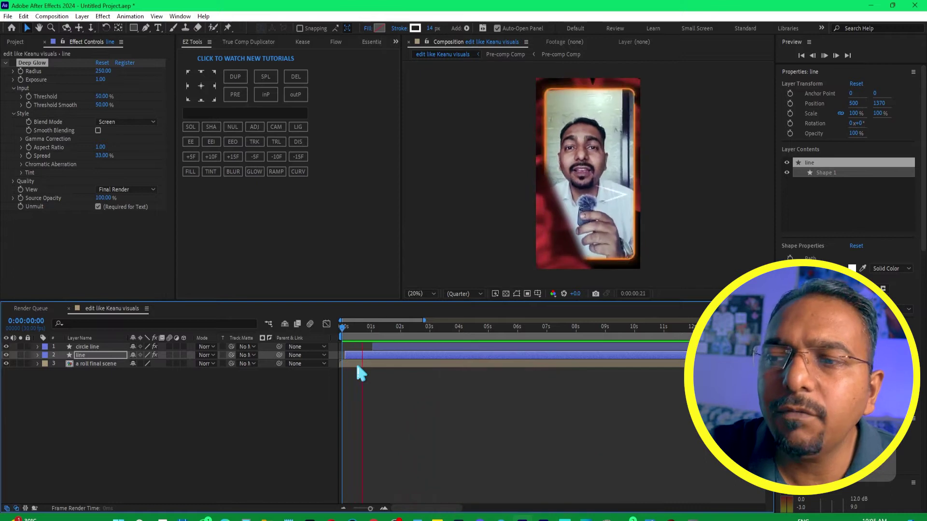
key("space")
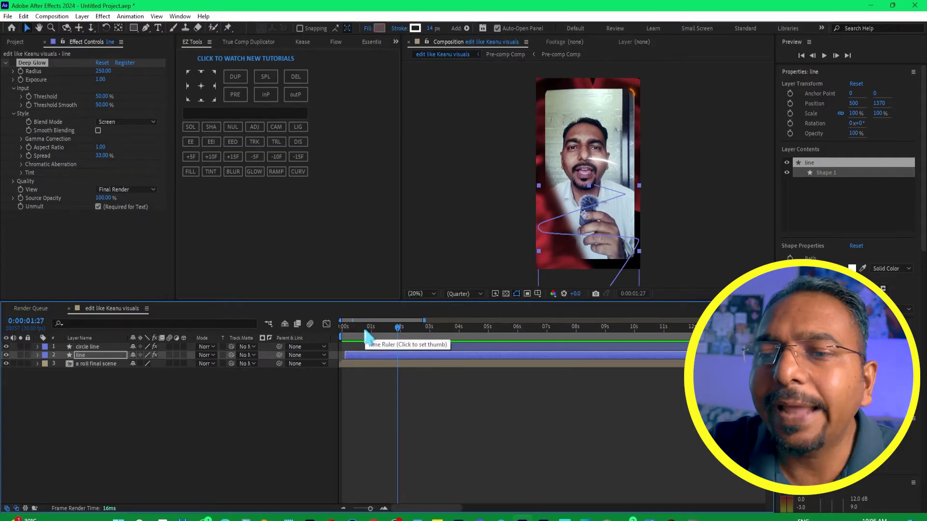
left_click_drag(365, 333, 334, 324)
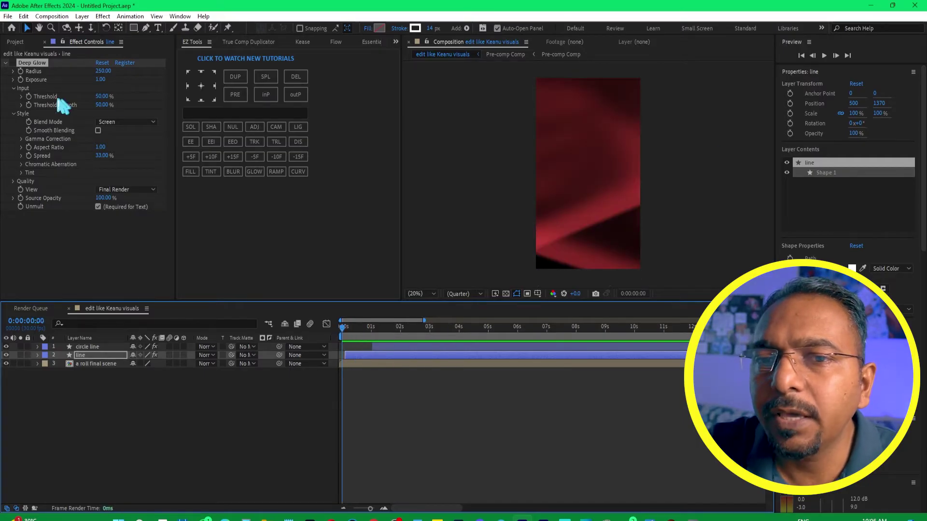
left_click(58, 73)
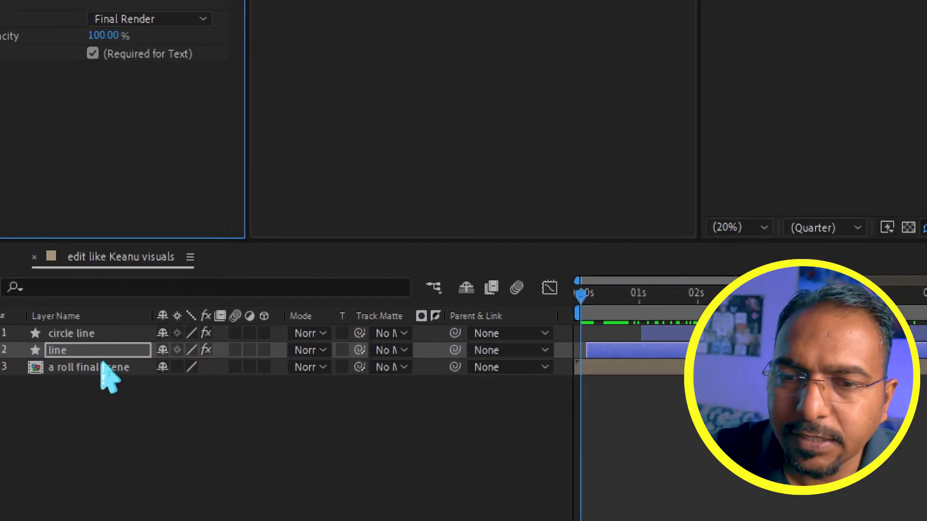
key("Return")
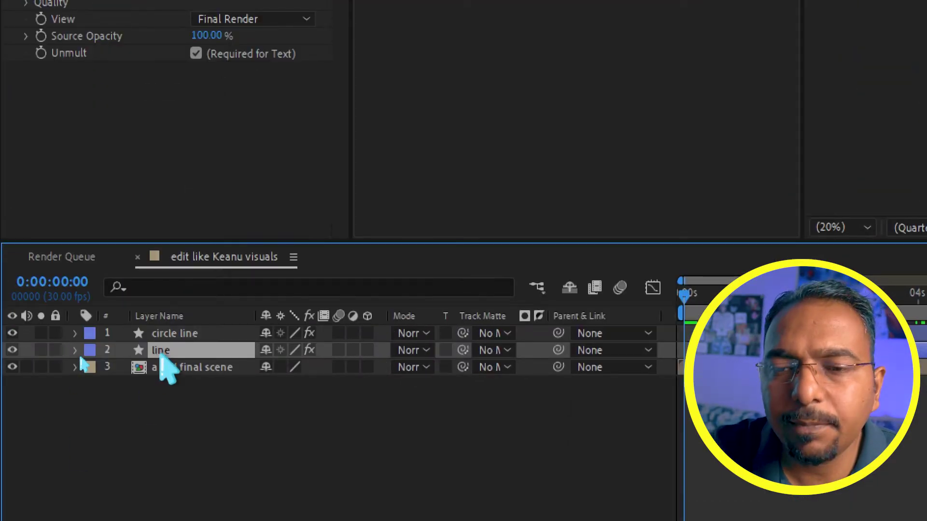
left_click(179, 333)
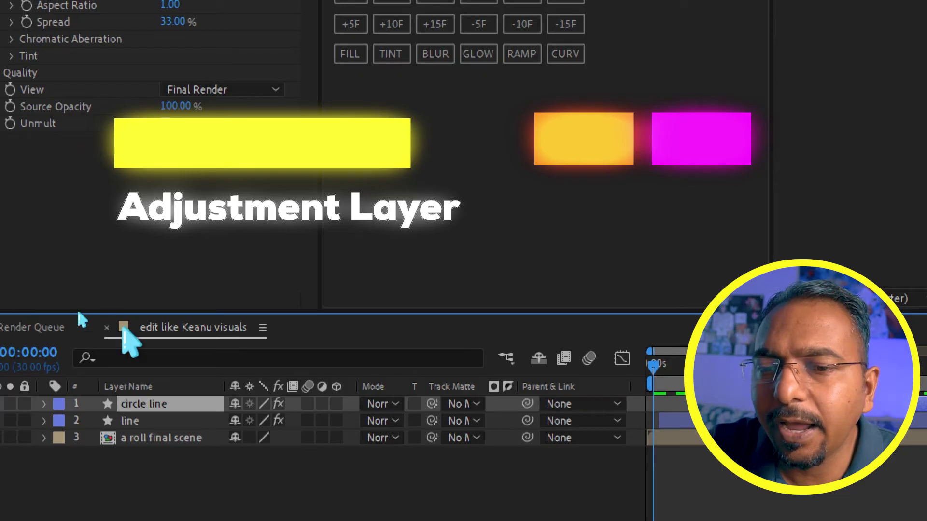
left_click(145, 421)
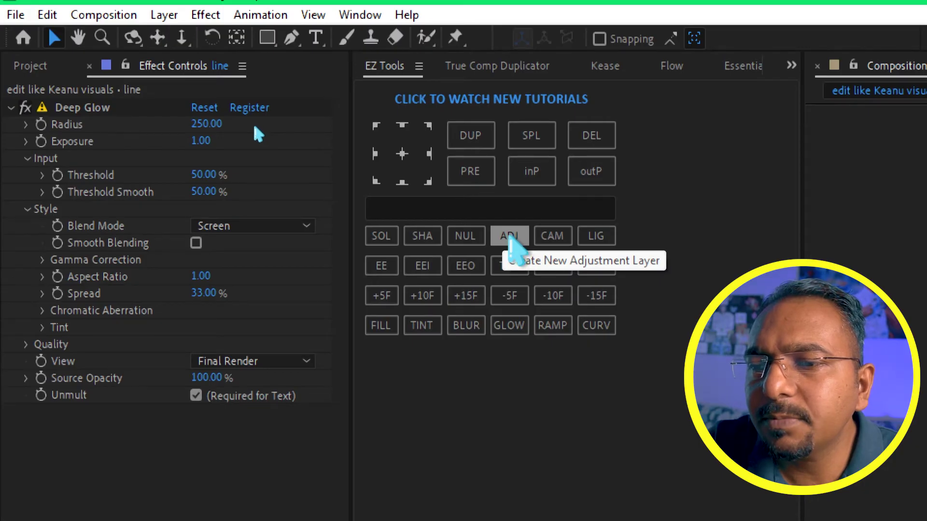
Add Adjustment Layer 9, switch off circle line's Deep Glow, and select the new adjustment layer.
left_click(509, 236)
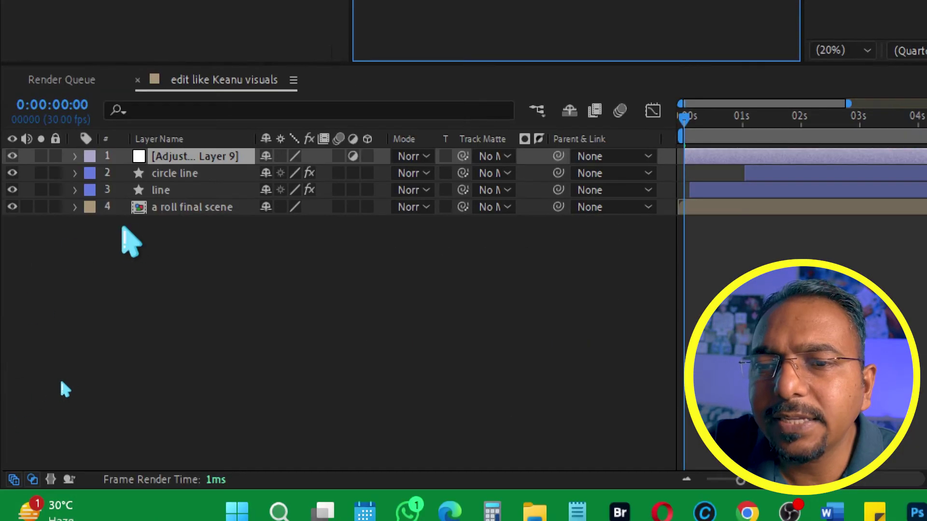
left_click(169, 173)
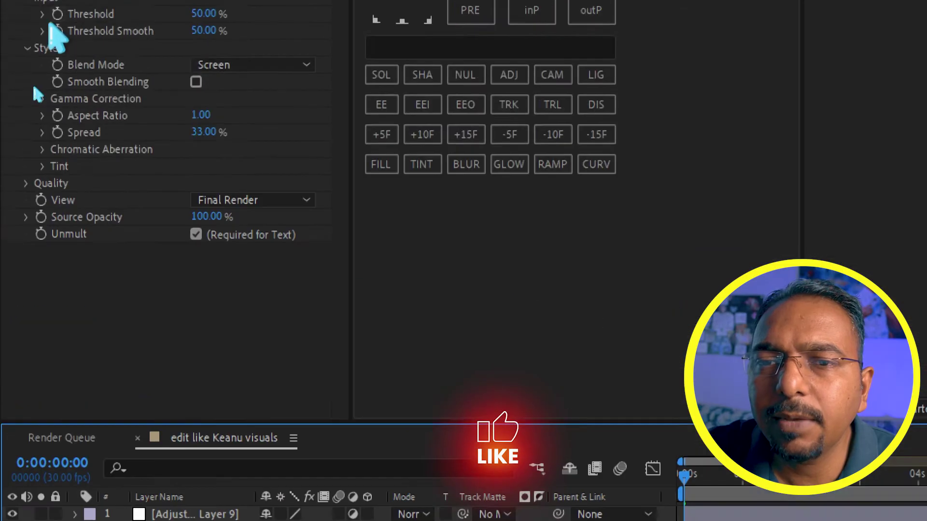
left_click(61, 53)
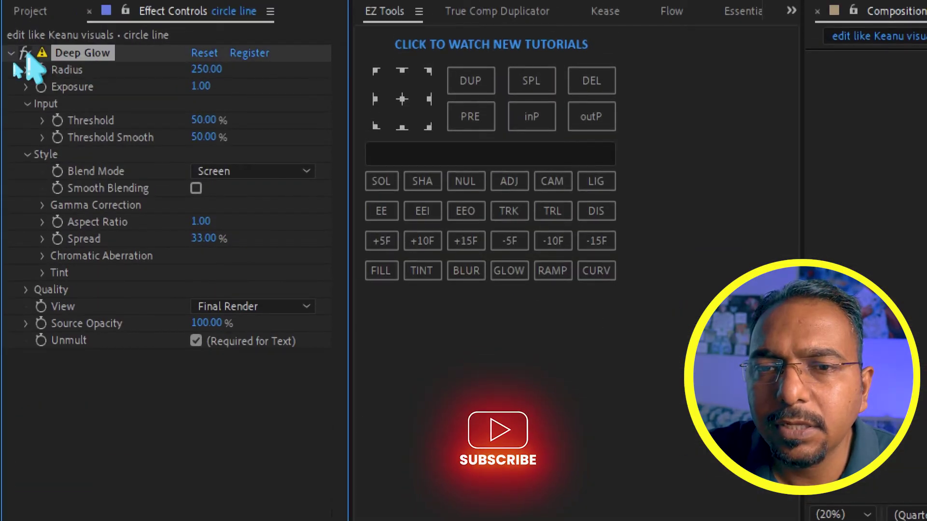
left_click(24, 52)
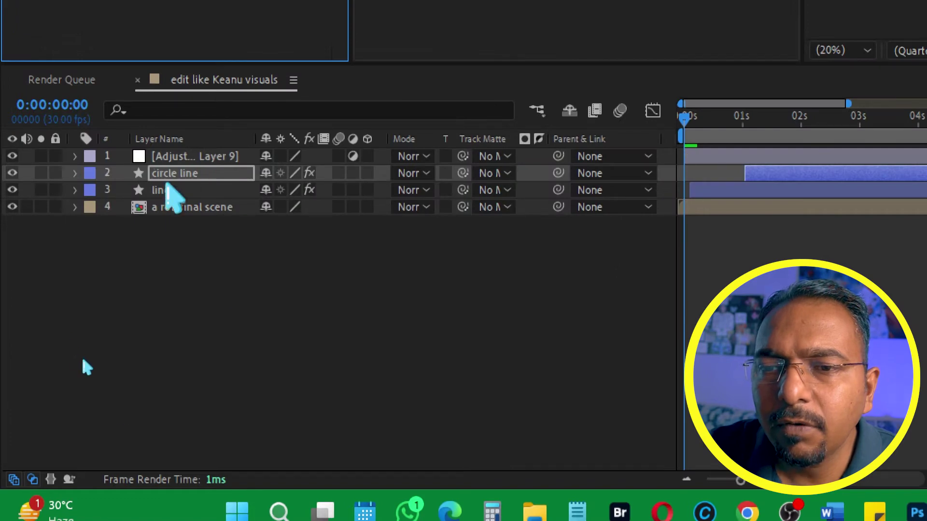
left_click(167, 188)
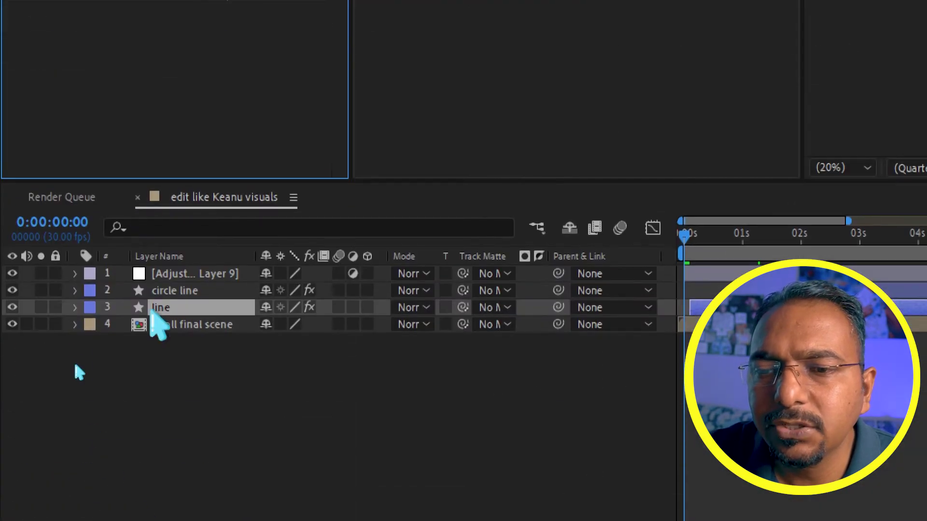
left_click(172, 273)
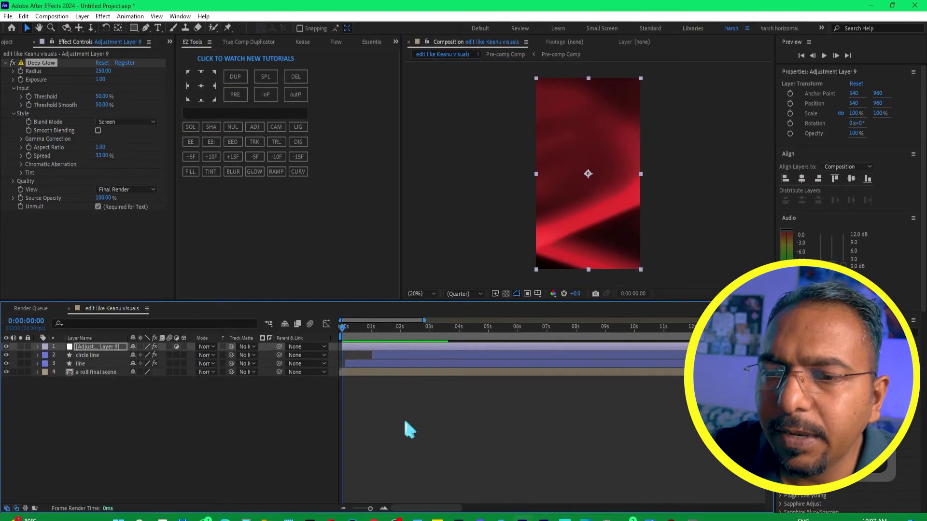
Deselect all layers and preview the composition glowing from the adjustment layer.
left_click(403, 417)
key("space")
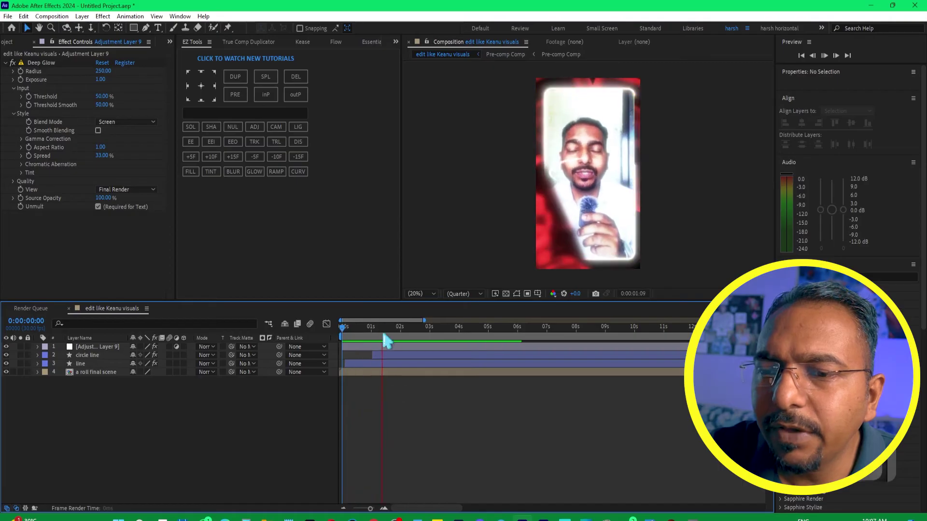
key("space")
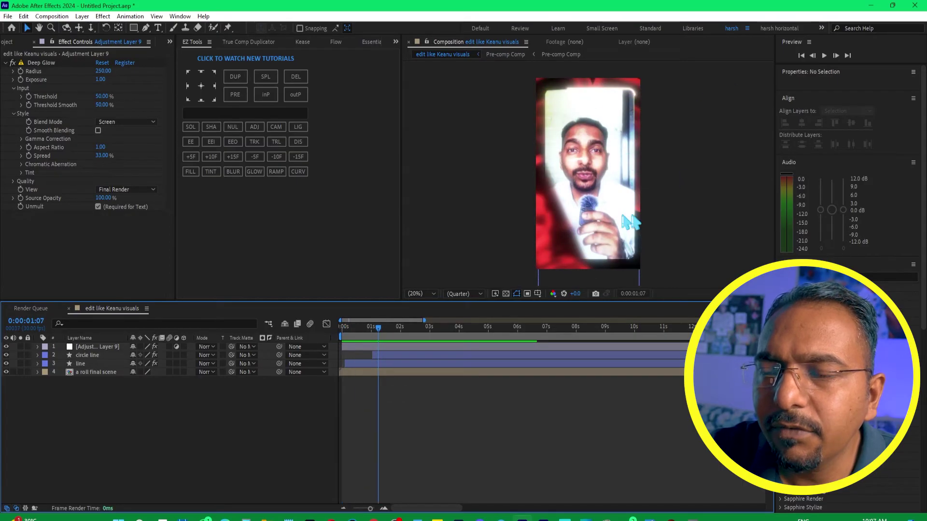
Show safe-area guides, go to 0:00:01:03, and select Adjustment Layer 9, circle line and line.
left_click(515, 293)
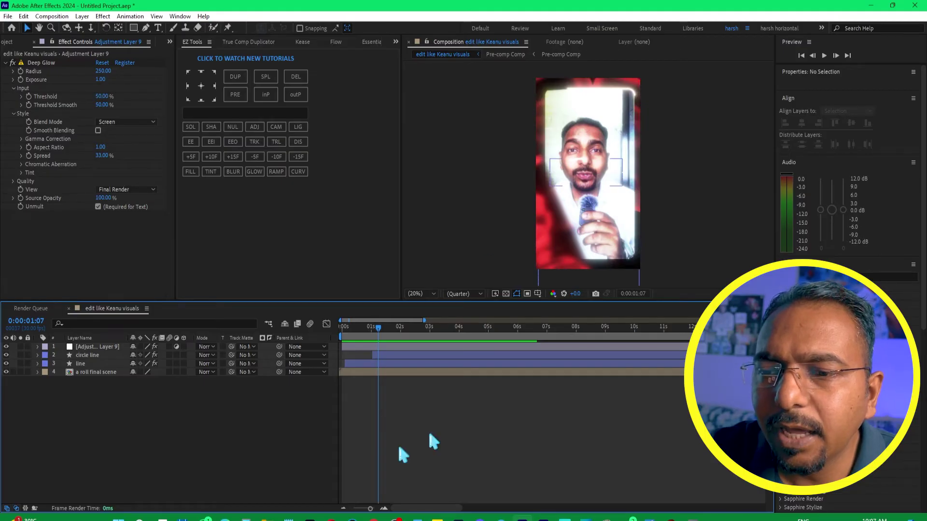
left_click(372, 333)
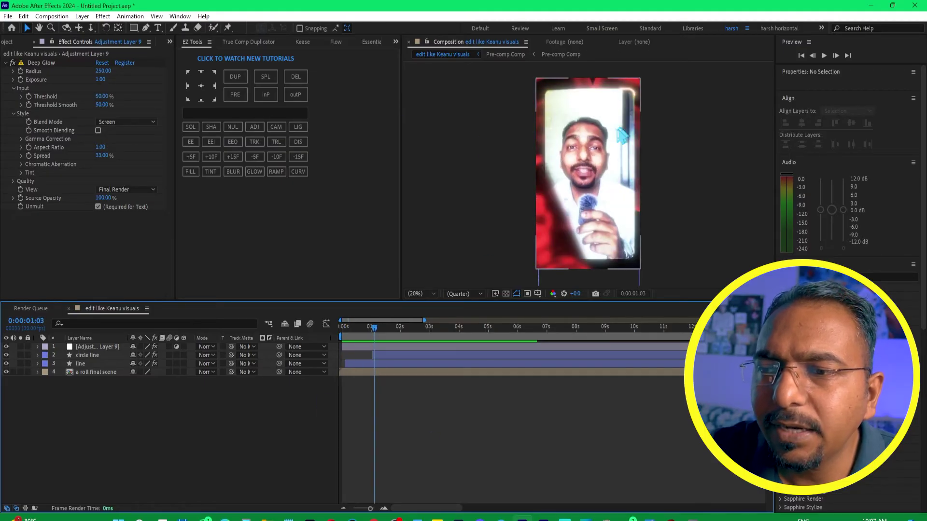
left_click(86, 349)
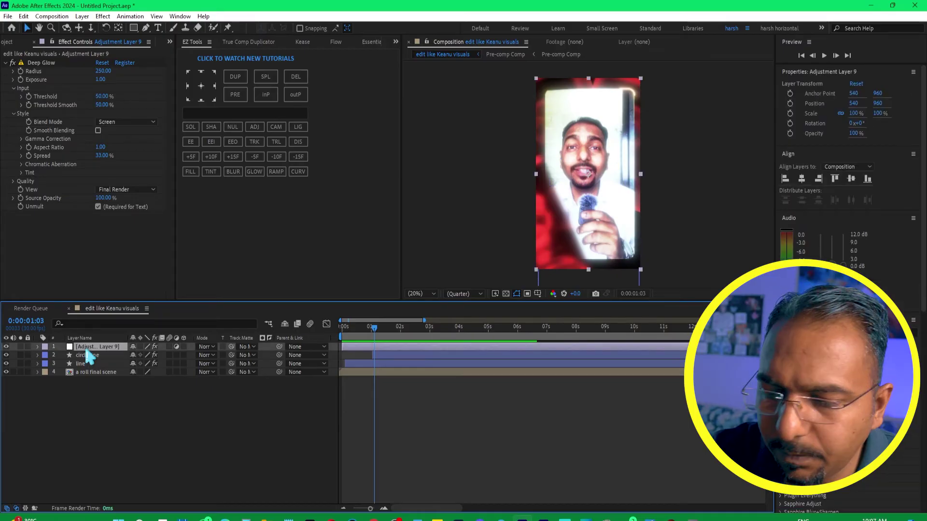
left_click(86, 363, "shift")
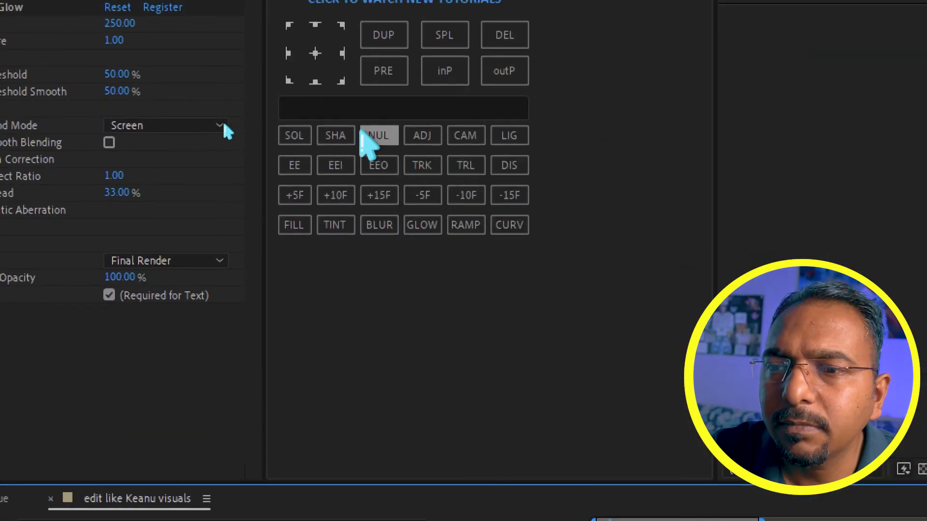
Pre-compose the three selected layers into 'Pre-comp Comp', then preview from the first frame.
left_click(383, 71)
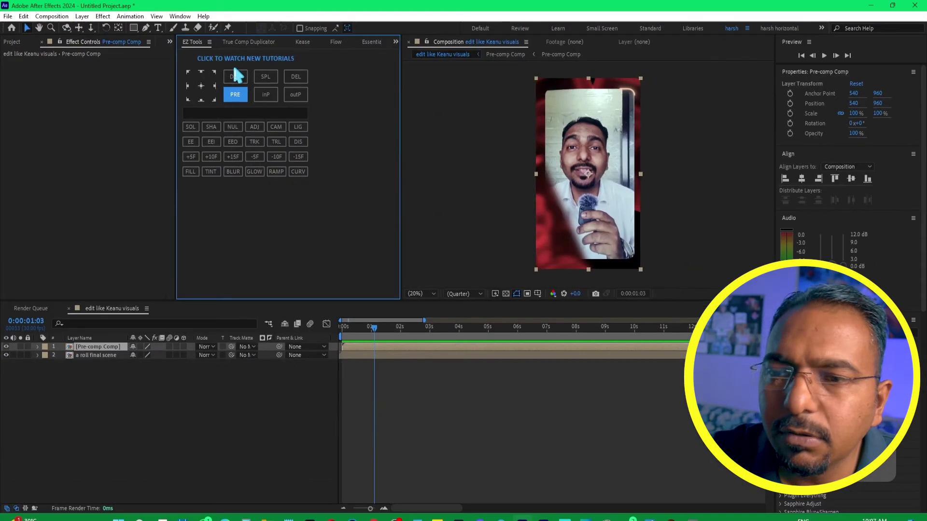
left_click(296, 392)
key("Home")
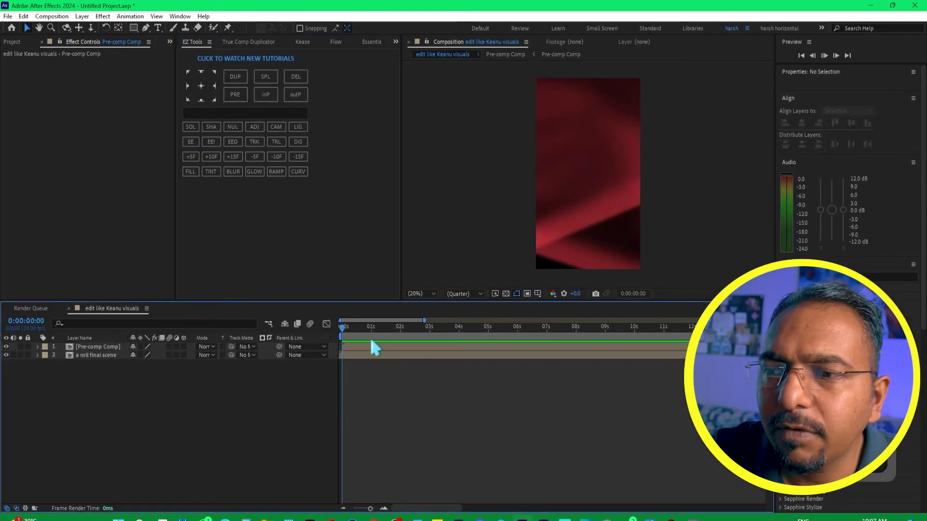
key("space")
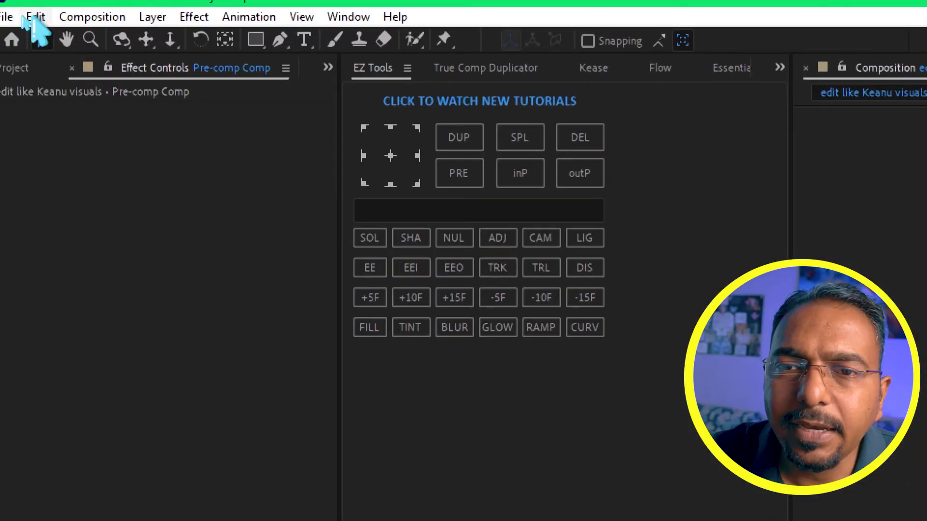
Purge all memory and disk cache (2.4 GB) from the Edit menu and confirm.
left_click(23, 16)
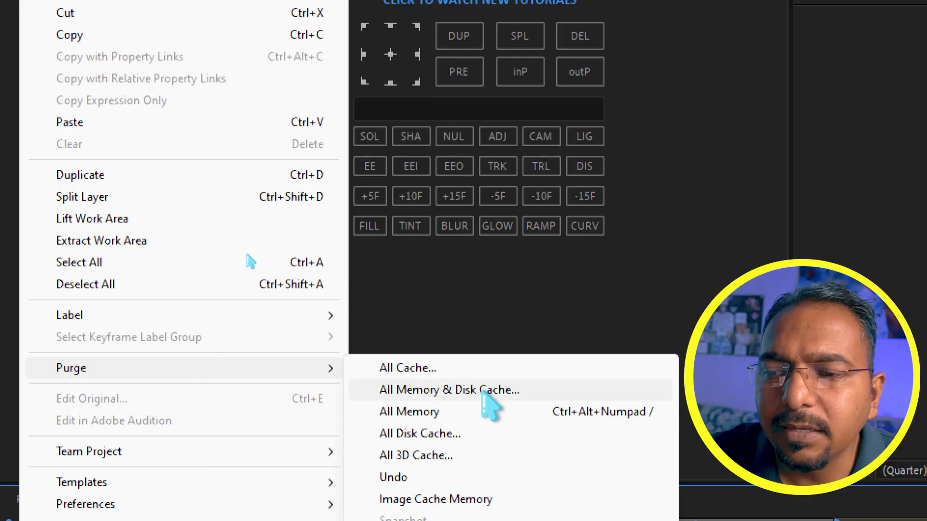
left_click(483, 392)
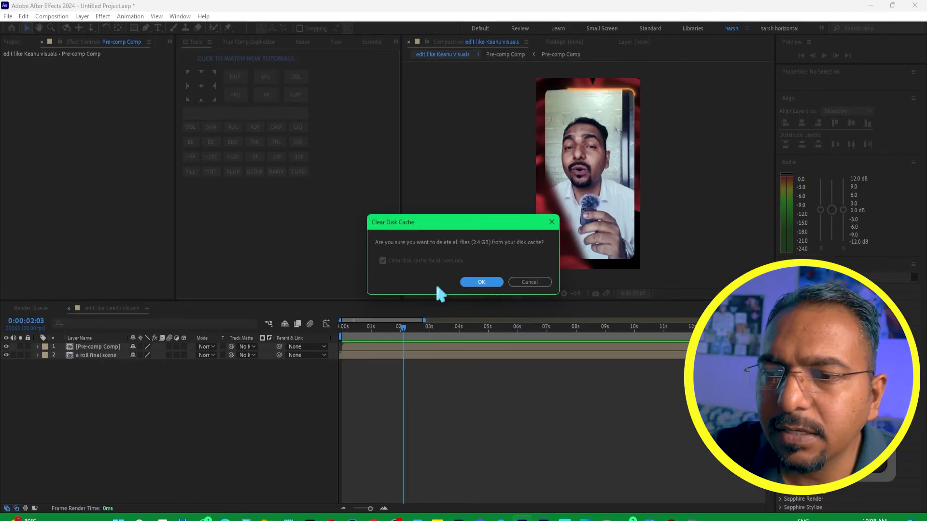
left_click(471, 282)
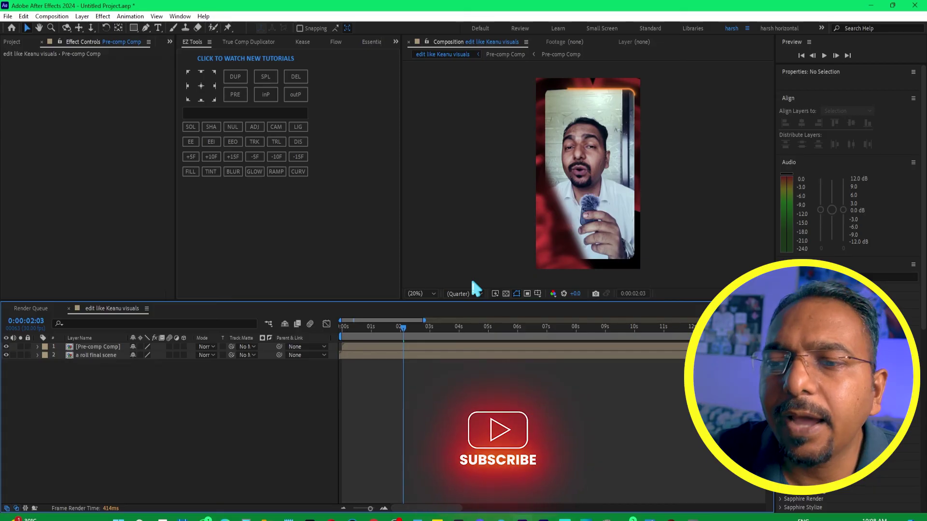
Scrub through the first seconds to confirm the glowing frames render without the error.
left_click_drag(345, 330, 393, 340)
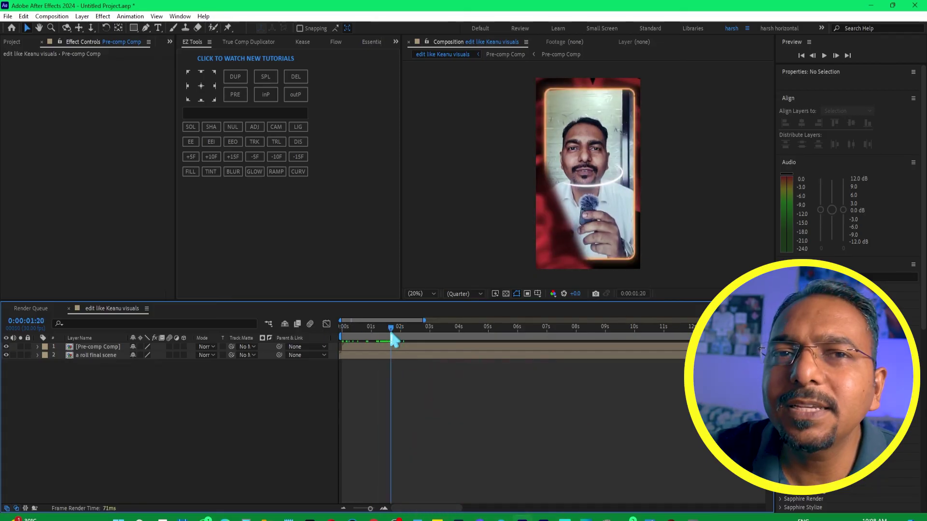